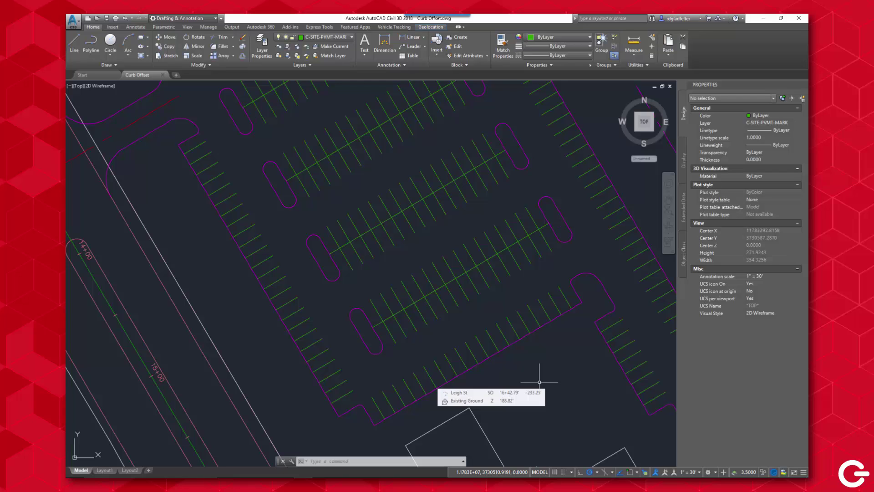
Zoom in on one parking island until its rounded curb outline fills the view
{"action": "scroll", "coordinate": [364, 344], "scroll_direction": "up", "scroll_amount": 6}
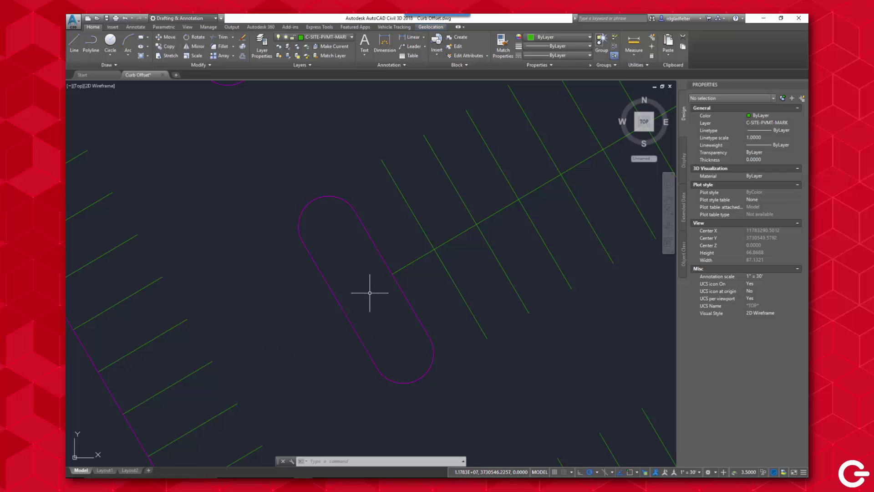
Start recording a new action macro, ActMacro001, with the Manage tab's Action Recorder
{"action": "left_click", "coordinate": [212, 29]}
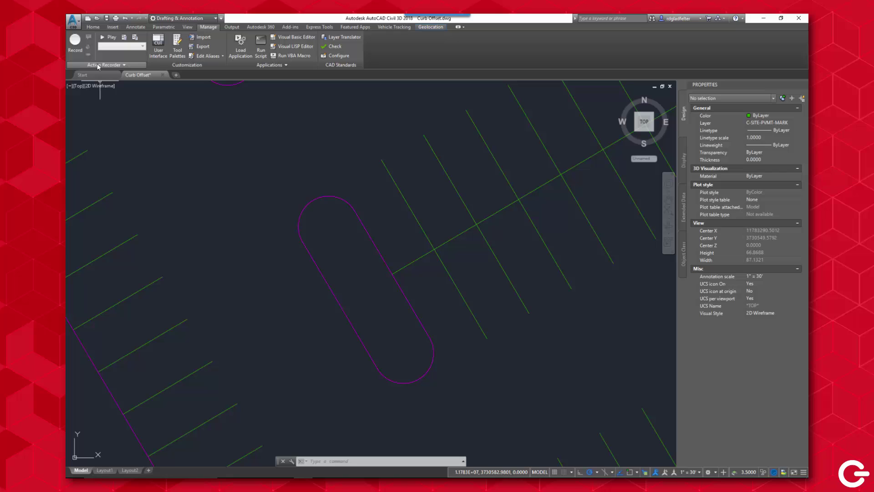
{"action": "left_click", "coordinate": [78, 47]}
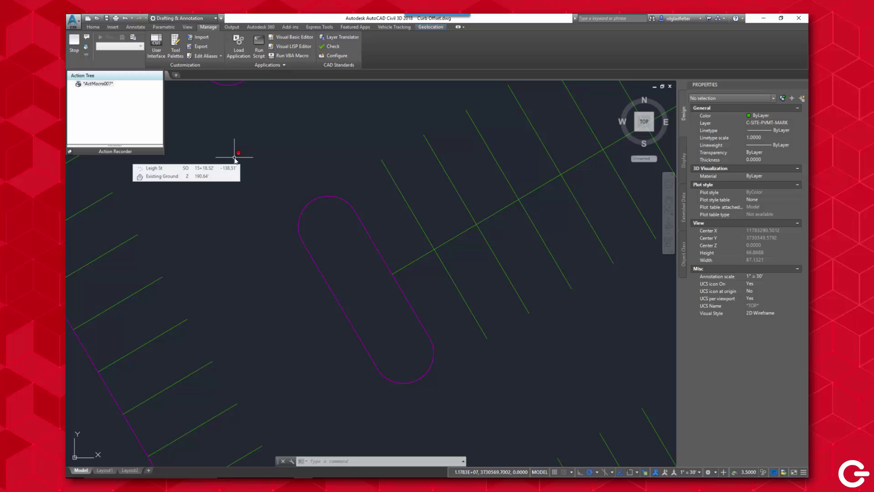
Offset the island's curb outline 1.5 units toward the inside of the island
{"action": "type", "text": "o"}
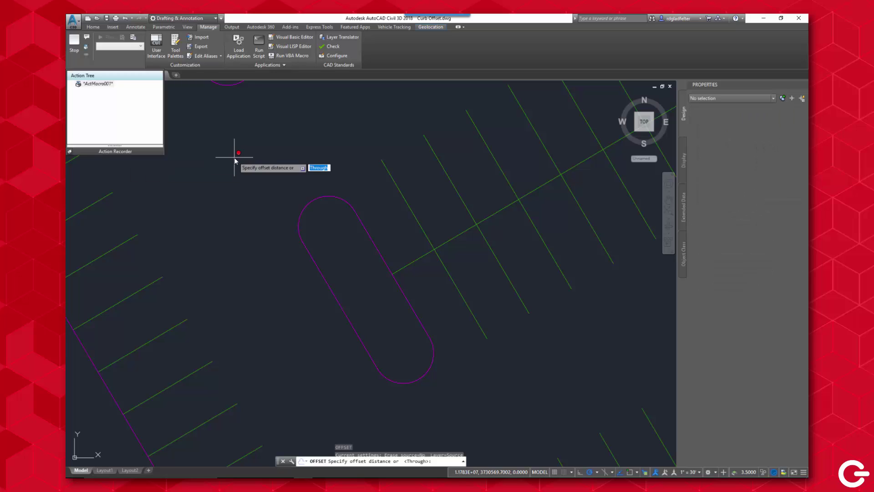
{"action": "key", "text": "Return"}
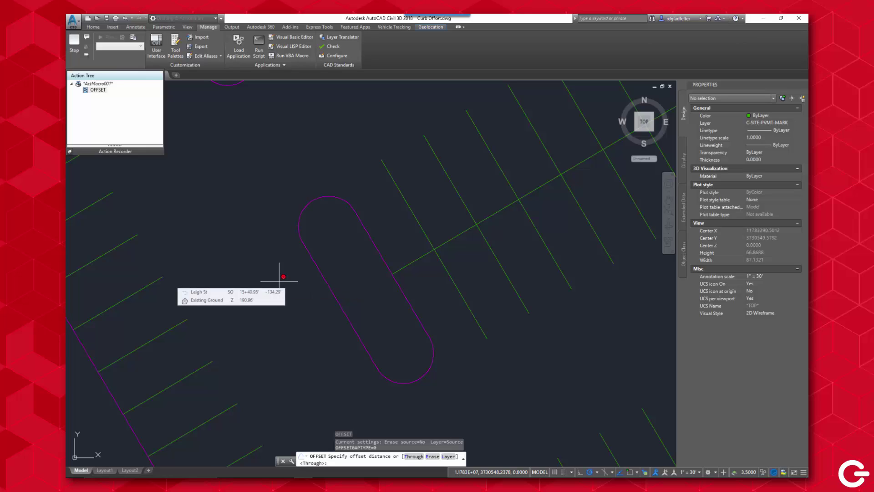
{"action": "type", "text": "1"}
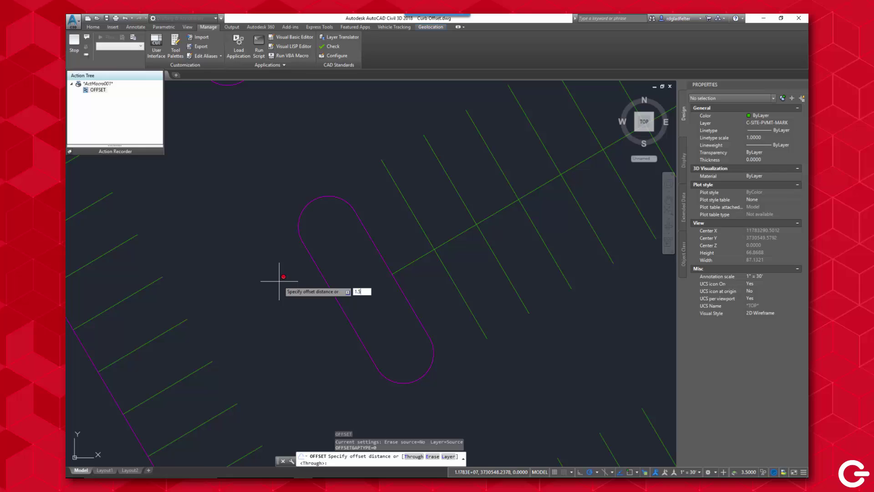
{"action": "type", "text": ".5"}
{"action": "key", "text": "Return"}
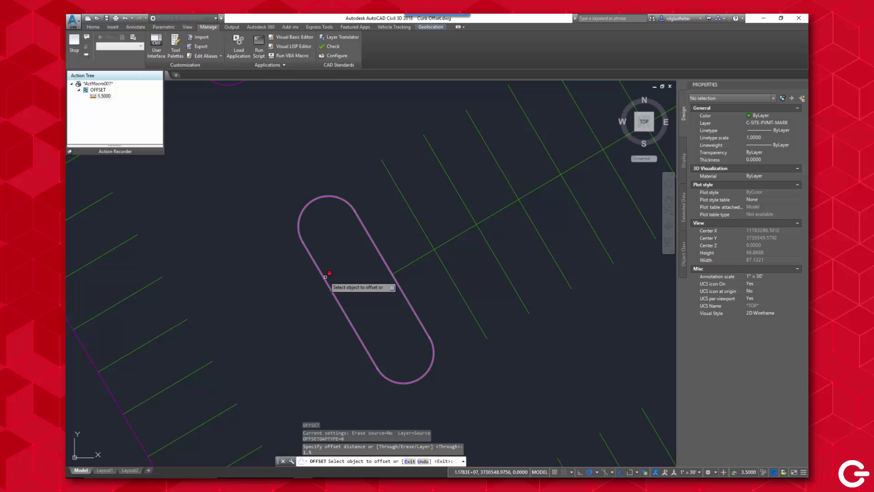
{"action": "left_click", "coordinate": [331, 290]}
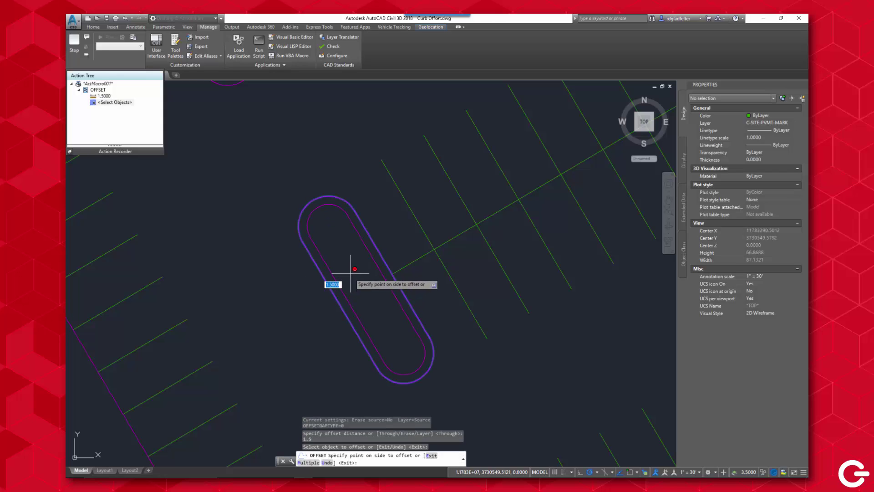
{"action": "left_click", "coordinate": [351, 273]}
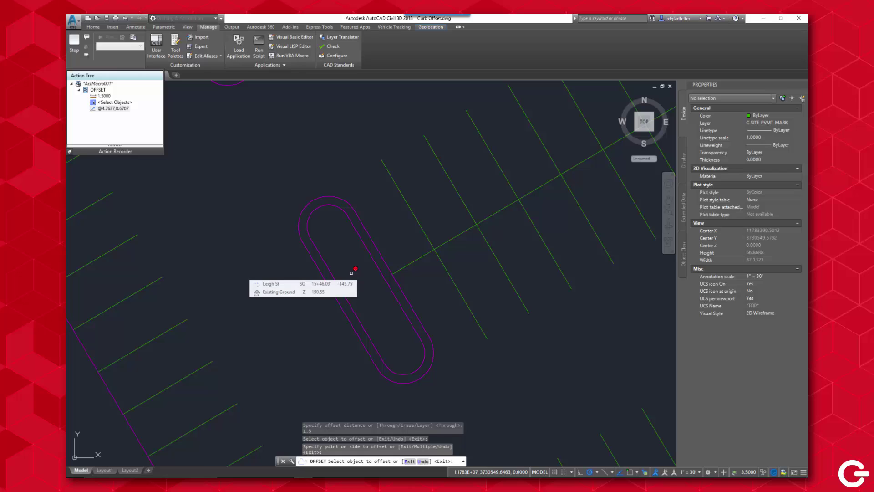
{"action": "left_click", "coordinate": [410, 461]}
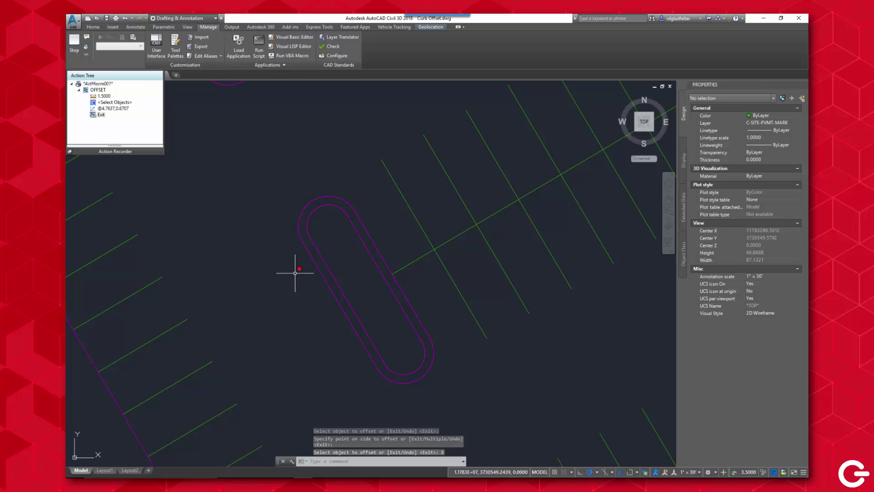
Offset the new inner curb line a further 0.5 units inward
{"action": "type", "text": "o"}
{"action": "key", "text": "Return"}
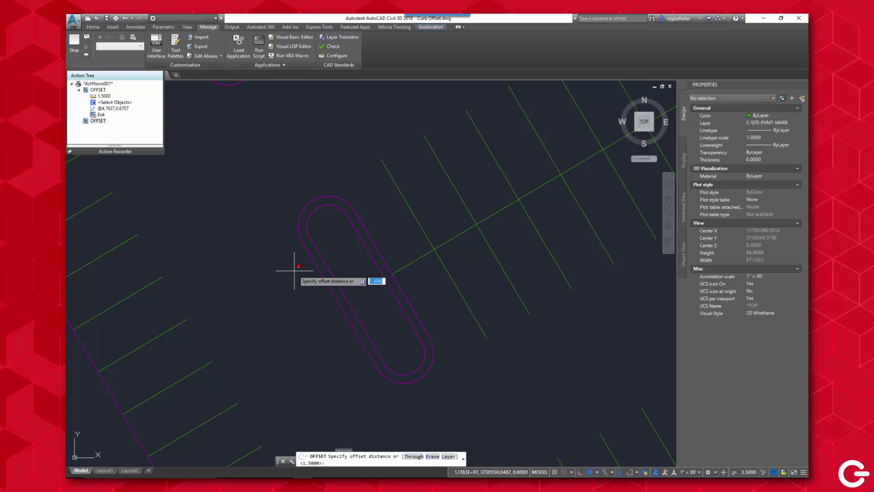
{"action": "type", "text": ".5"}
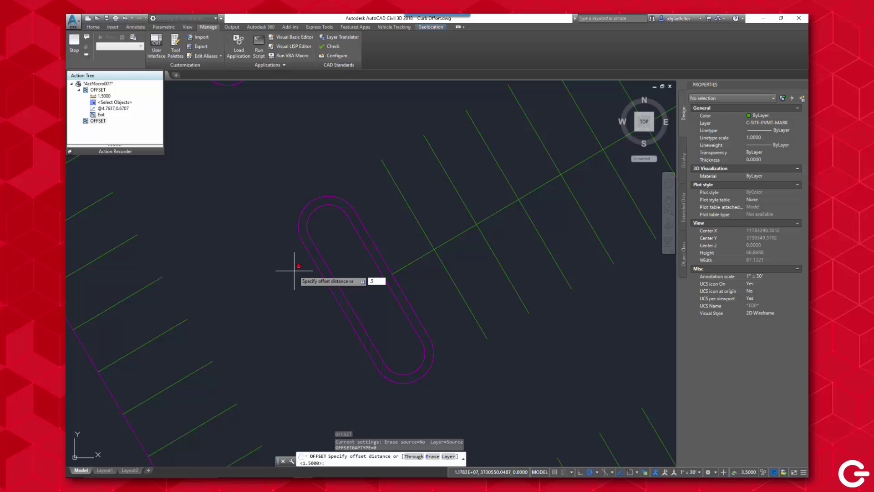
{"action": "key", "text": "Return"}
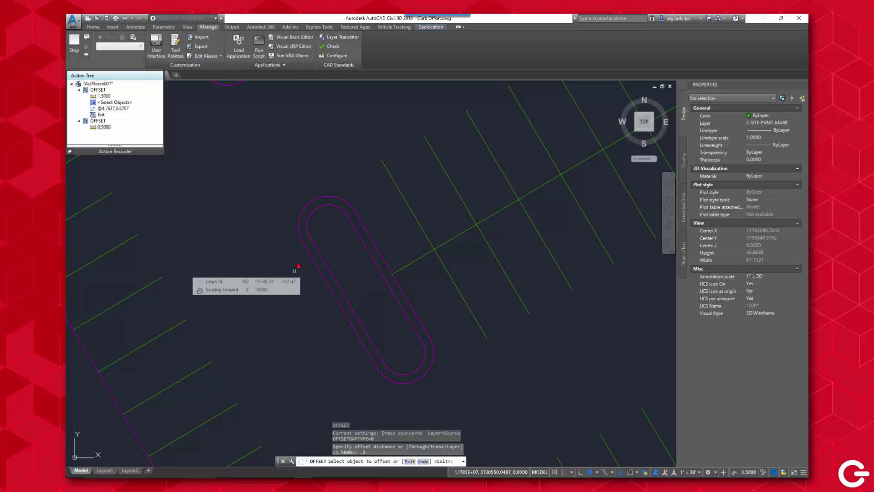
{"action": "left_click", "coordinate": [319, 270]}
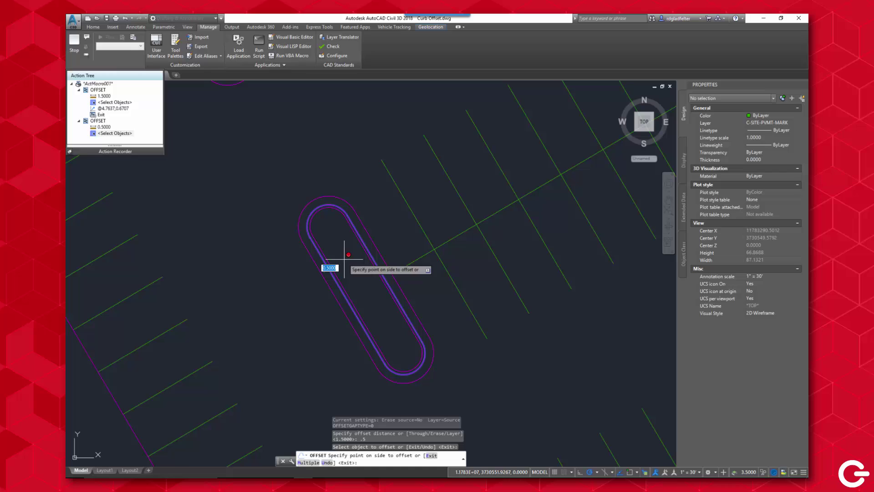
{"action": "left_click", "coordinate": [346, 257]}
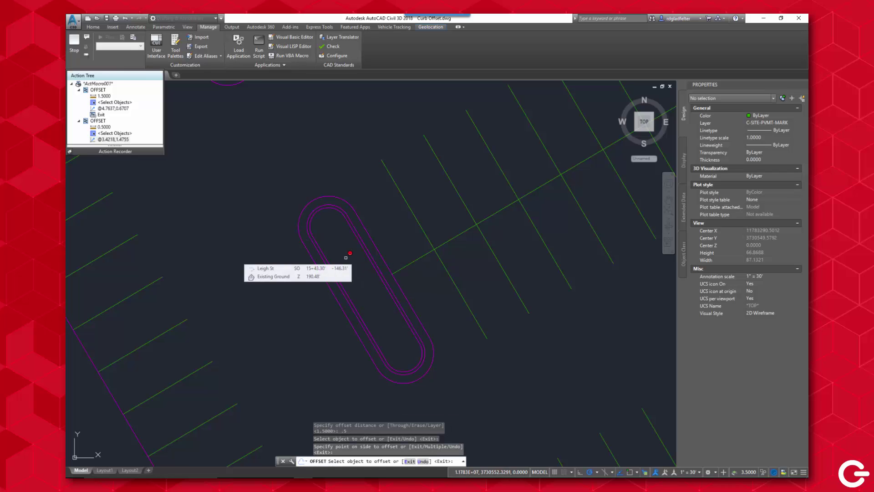
End the second offset, stop recording, and save the macro under the command name Curb
{"action": "left_click", "coordinate": [410, 461]}
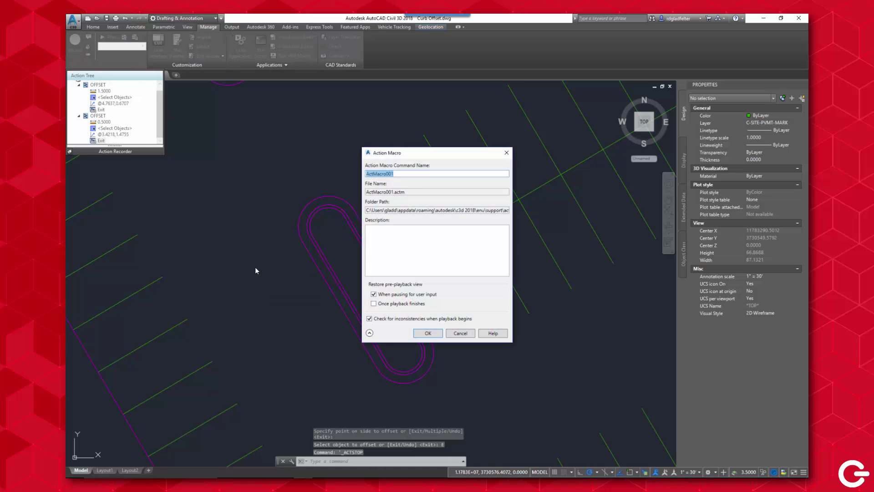
{"action": "type", "text": "Curb"}
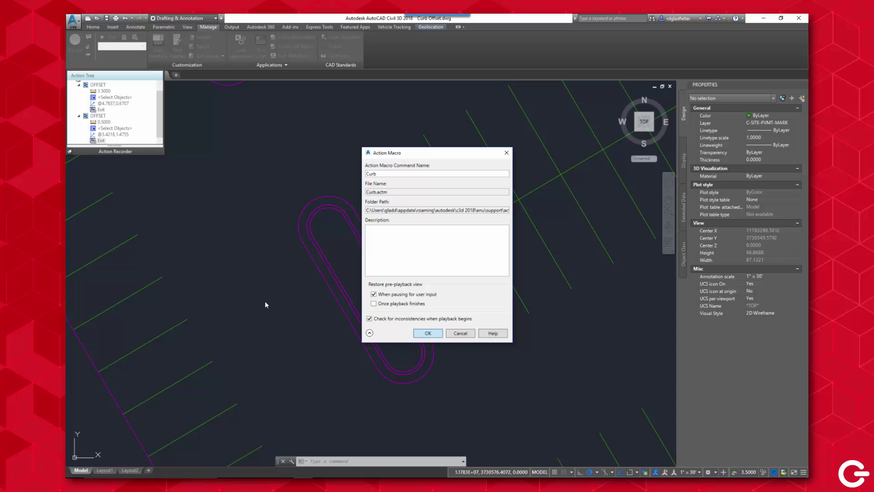
{"action": "key", "text": "Return"}
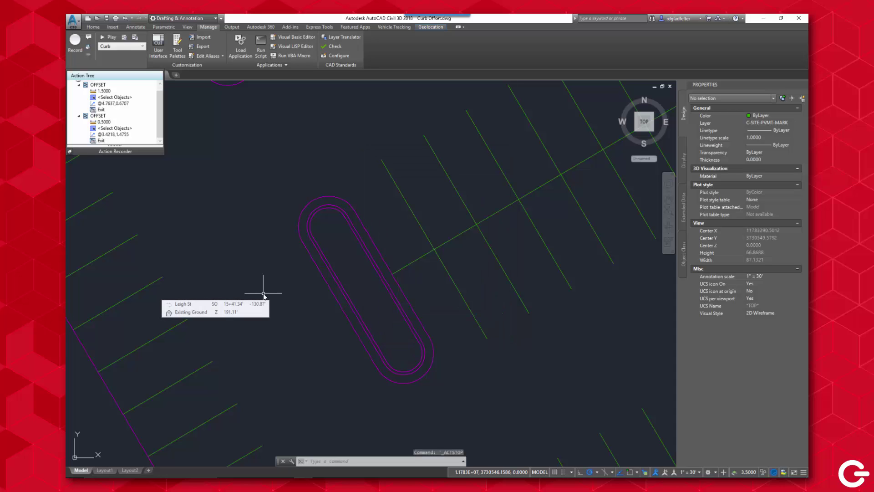
{"action": "left_click", "coordinate": [120, 46]}
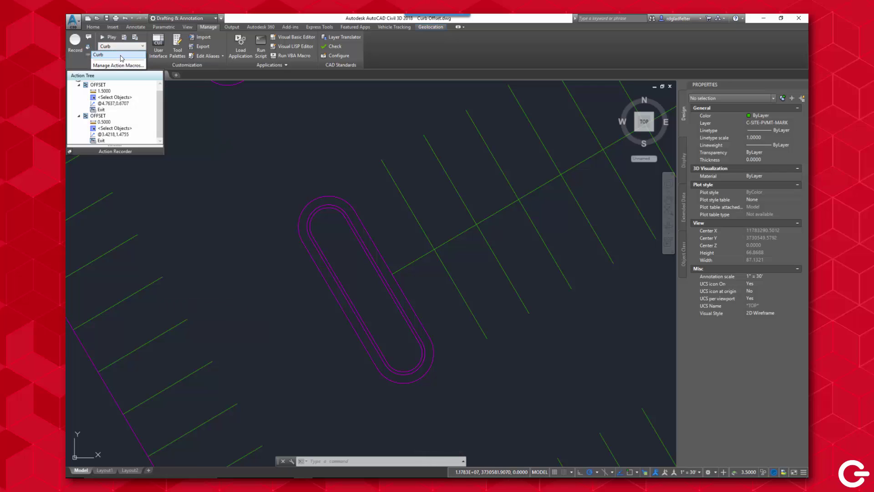
{"action": "left_click", "coordinate": [121, 55]}
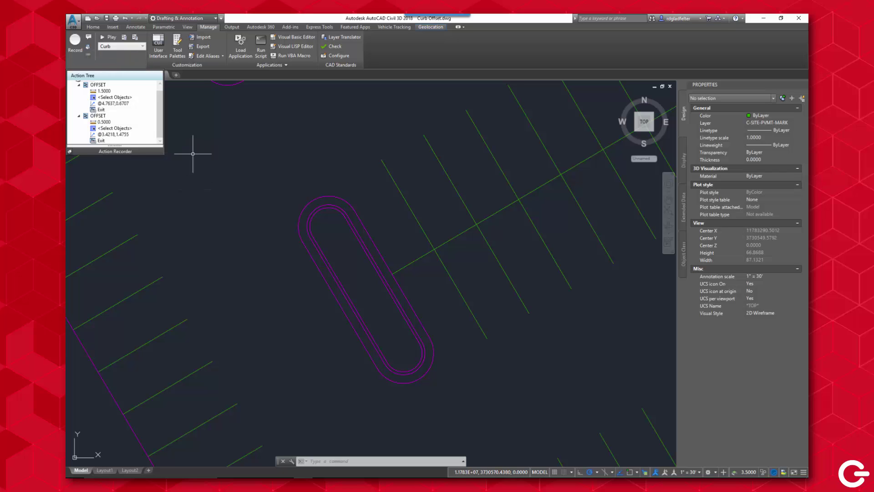
{"action": "mouse_move", "coordinate": [195, 150]}
{"action": "middle_mouse_down"}
{"action": "mouse_move", "coordinate": [246, 195]}
{"action": "mouse_move", "coordinate": [279, 254]}
{"action": "middle_mouse_up"}
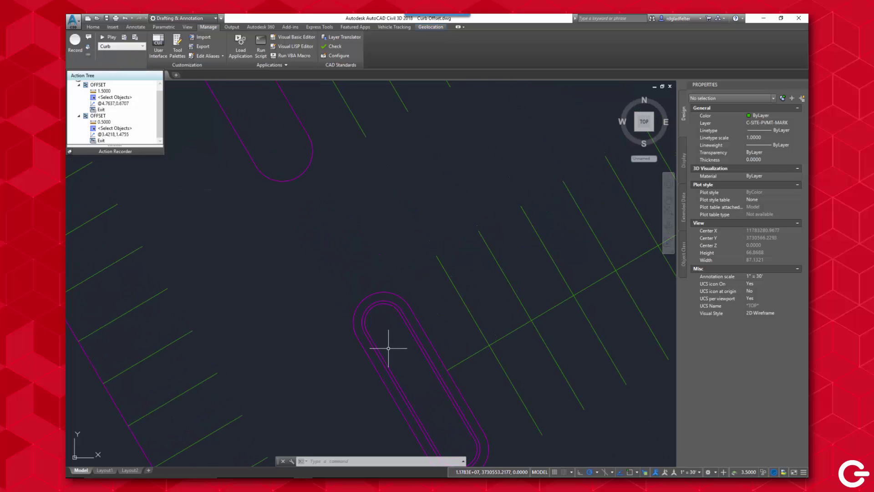
{"action": "middle_click_drag", "start_coordinate": [390, 348], "coordinate": [384, 342]}
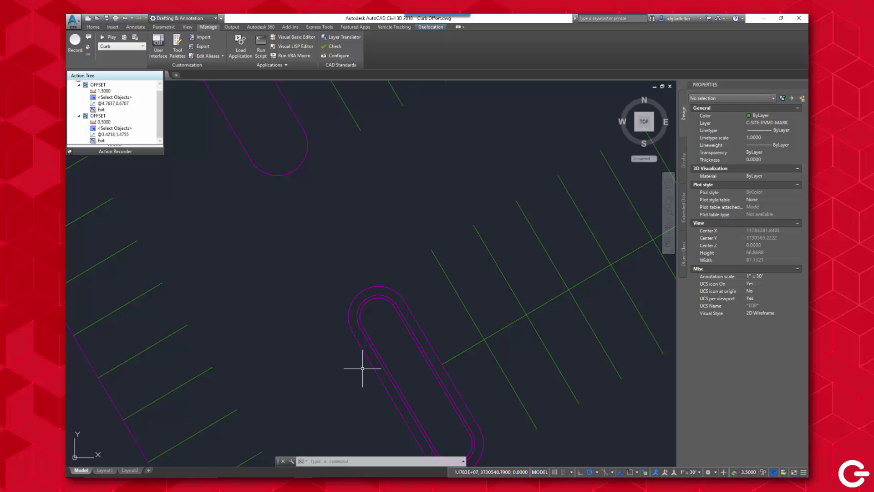
Make the first OFFSET's object selection pause for user input, with its side point non-relative
{"action": "left_click", "coordinate": [114, 99]}
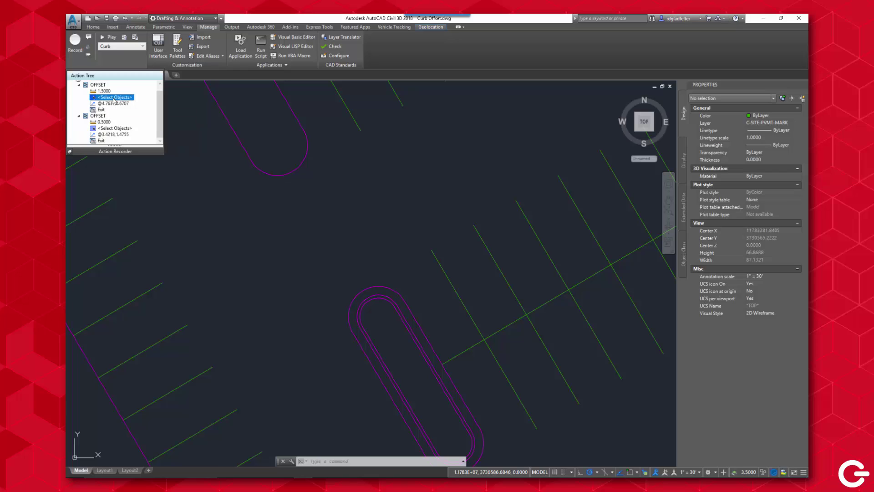
{"action": "right_click", "coordinate": [114, 101]}
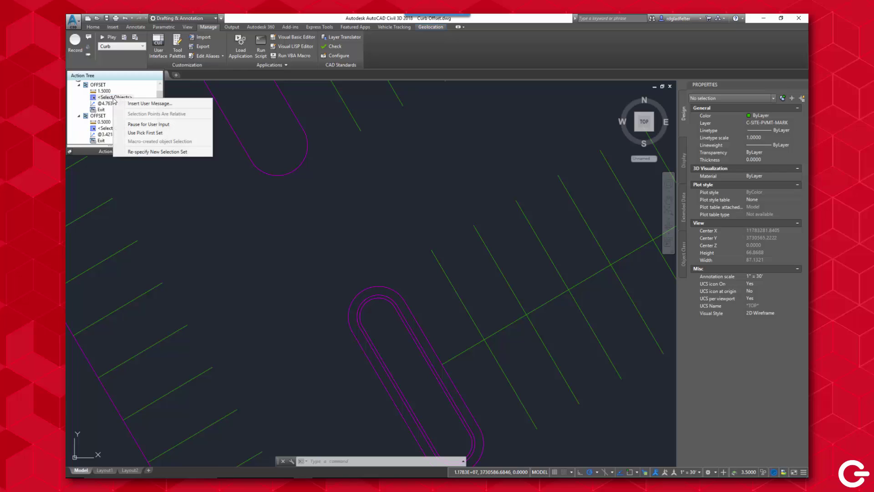
{"action": "left_click", "coordinate": [149, 125]}
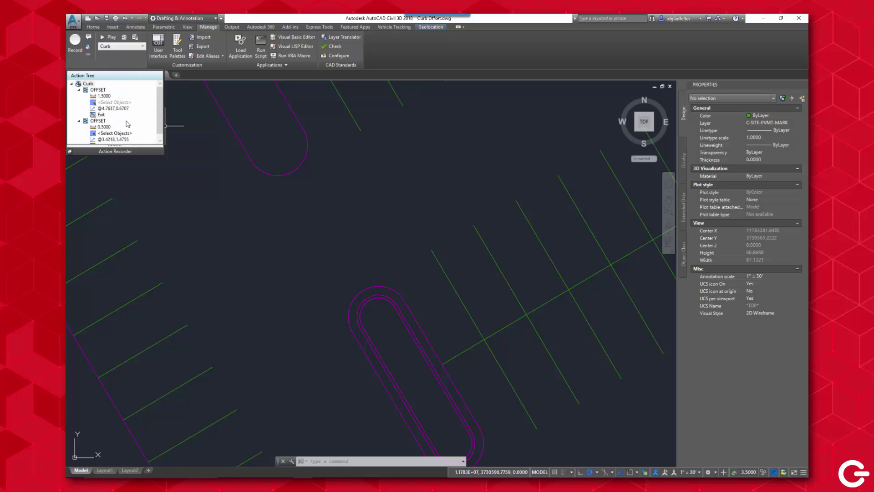
{"action": "right_click", "coordinate": [114, 109]}
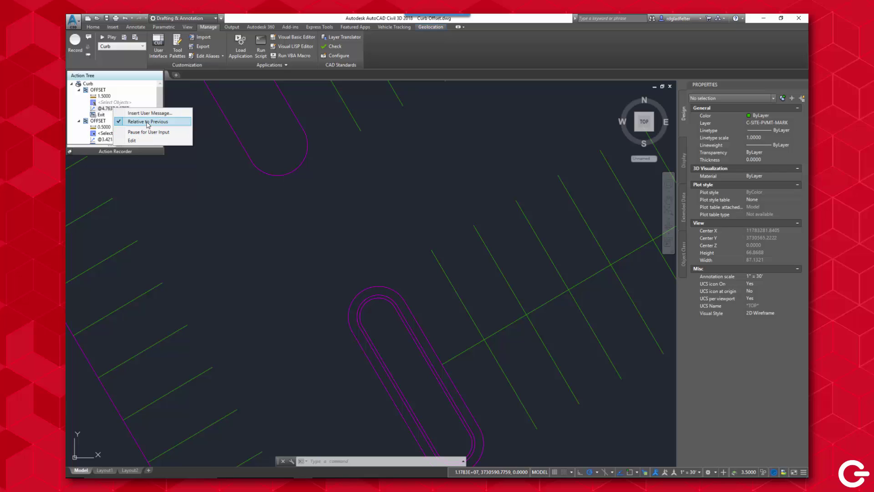
{"action": "left_click", "coordinate": [148, 122]}
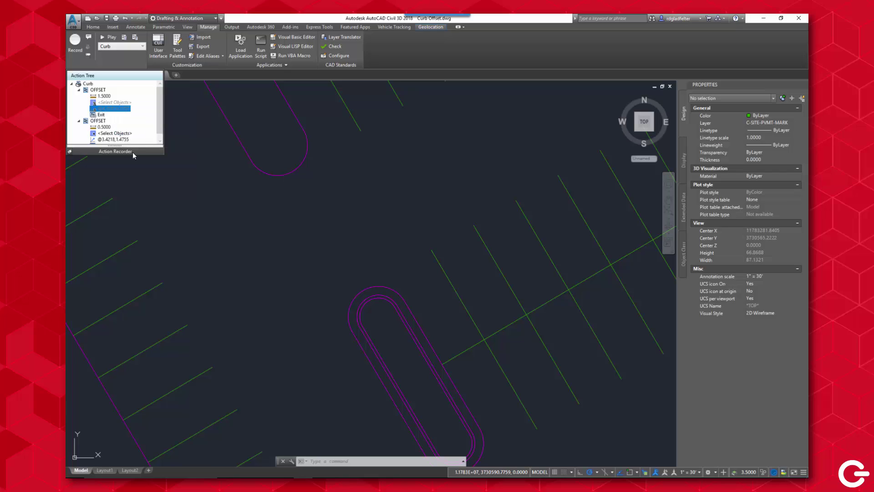
Make the second OFFSET's object selection and side point pause for user input
{"action": "right_click", "coordinate": [113, 134]}
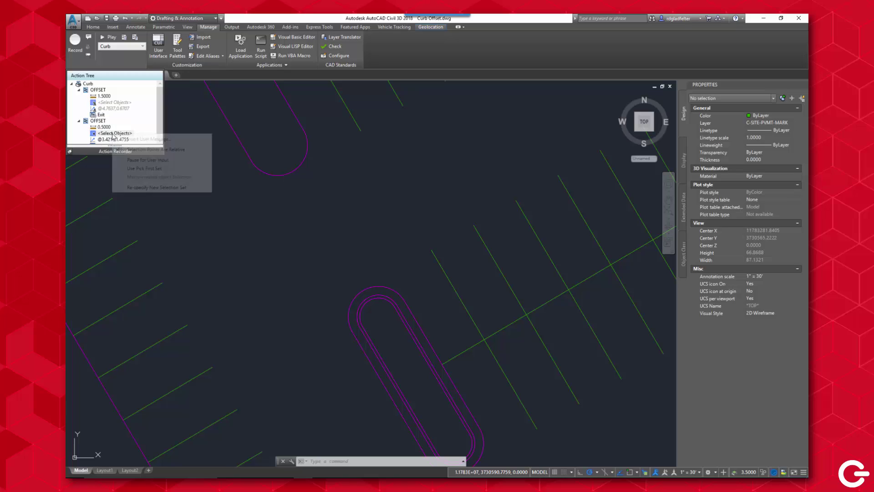
{"action": "left_click", "coordinate": [140, 160]}
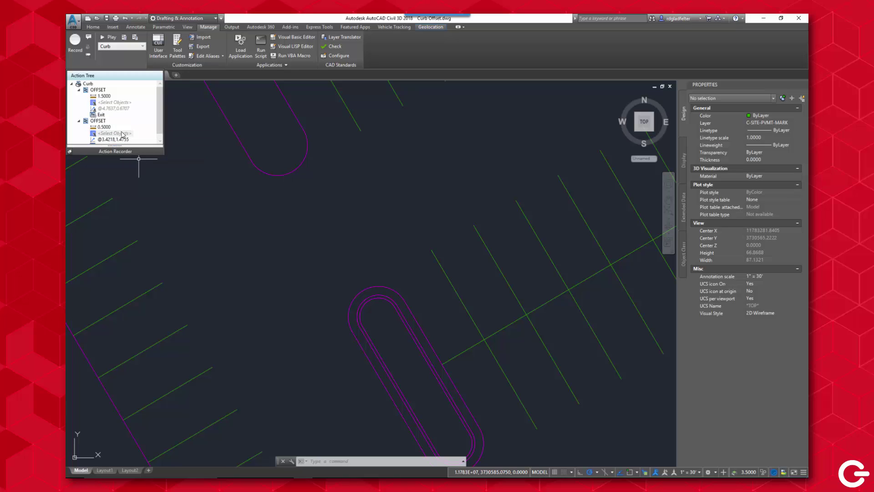
{"action": "right_click", "coordinate": [114, 139]}
{"action": "left_click", "coordinate": [143, 163]}
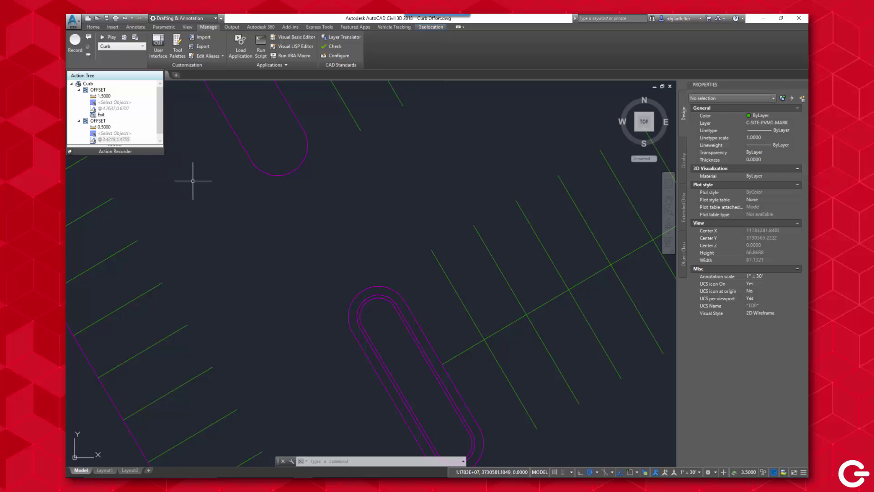
Play the Curb macro on the upper parking island by picking its curb outline, then close the completion message
{"action": "middle_click_drag", "start_coordinate": [294, 193], "coordinate": [311, 249]}
{"action": "scroll", "coordinate": [306, 269], "scroll_direction": "down", "scroll_amount": 3}
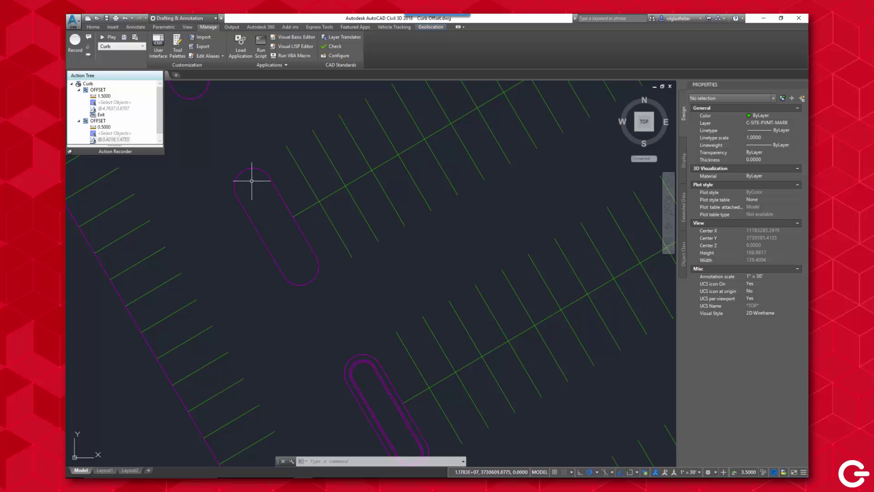
{"action": "left_click", "coordinate": [110, 38]}
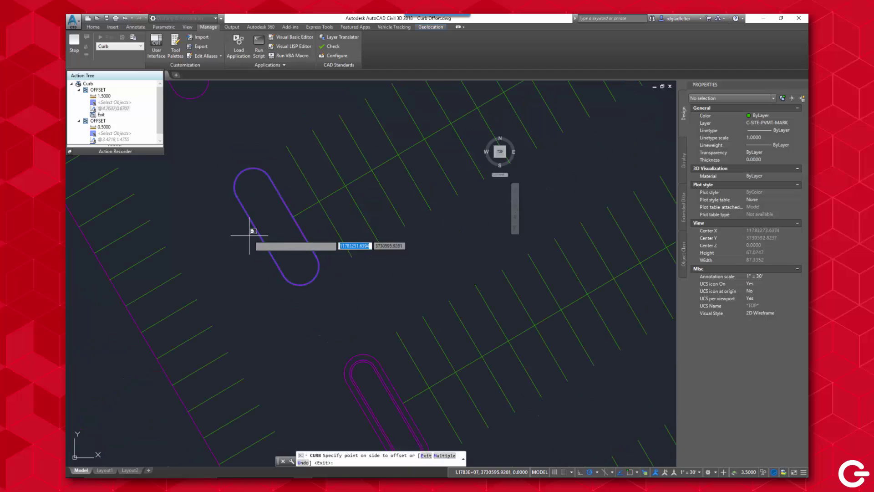
{"action": "left_click", "coordinate": [273, 227]}
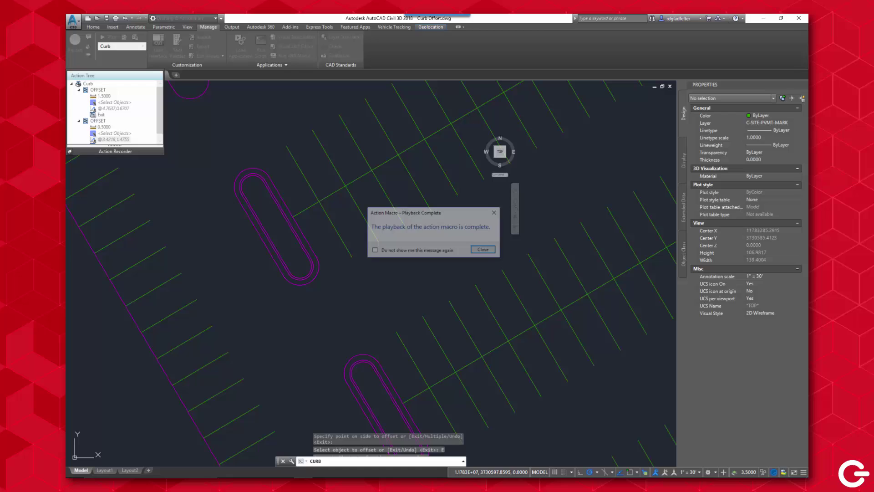
{"action": "left_click", "coordinate": [487, 250]}
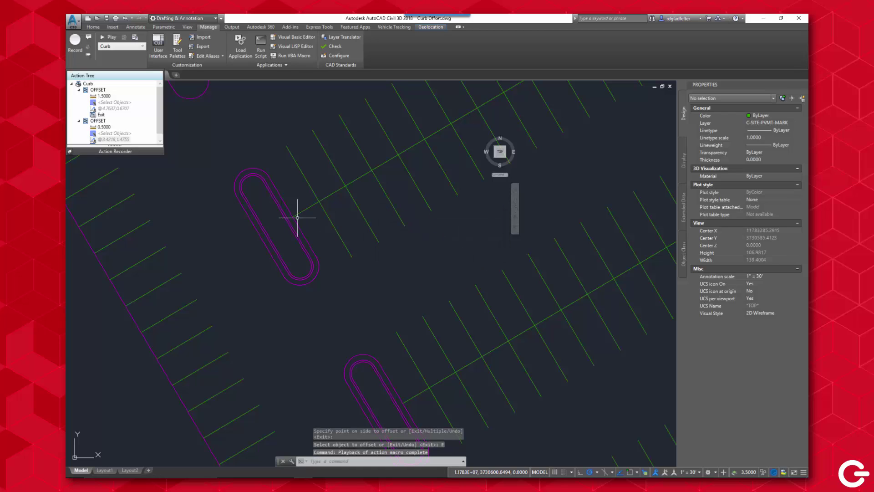
{"action": "scroll", "coordinate": [297, 218], "scroll_direction": "up", "scroll_amount": 4}
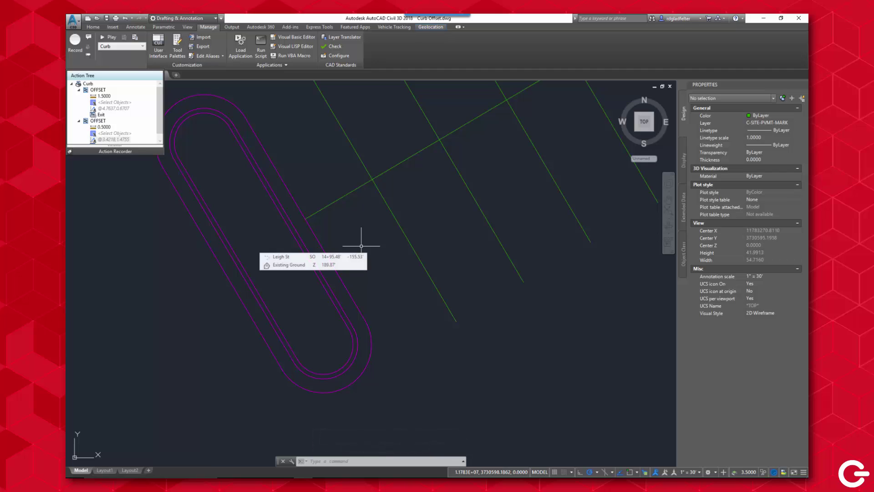
{"action": "scroll", "coordinate": [455, 218], "scroll_direction": "down", "scroll_amount": 4}
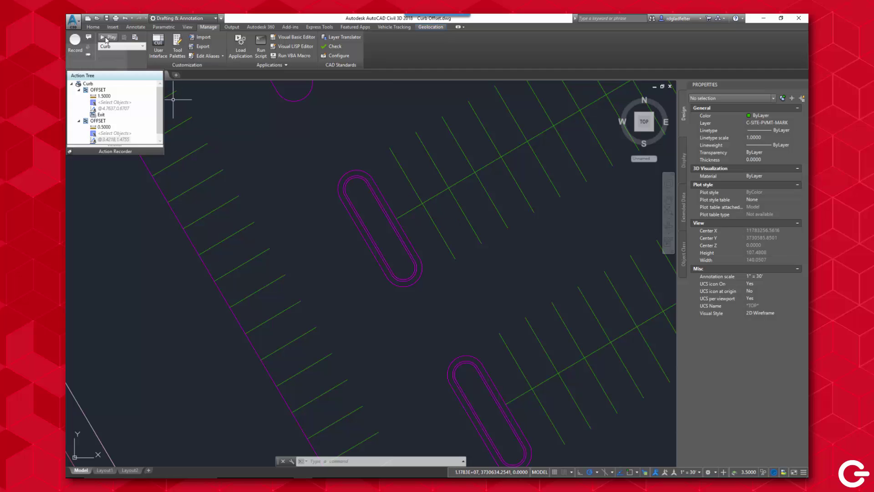
{"action": "middle_click_drag", "start_coordinate": [476, 351], "coordinate": [423, 365]}
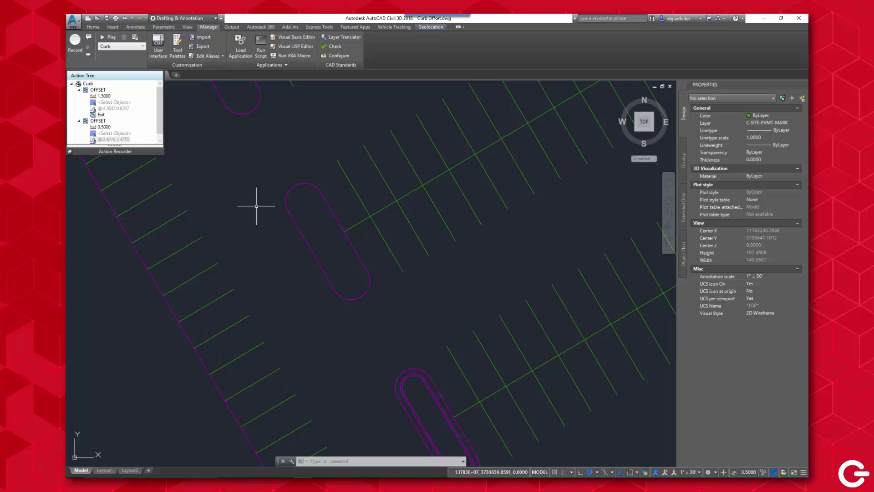
Run CURB from the command line on another island, picking its curb for both offsets
{"action": "type", "text": "CURB"}
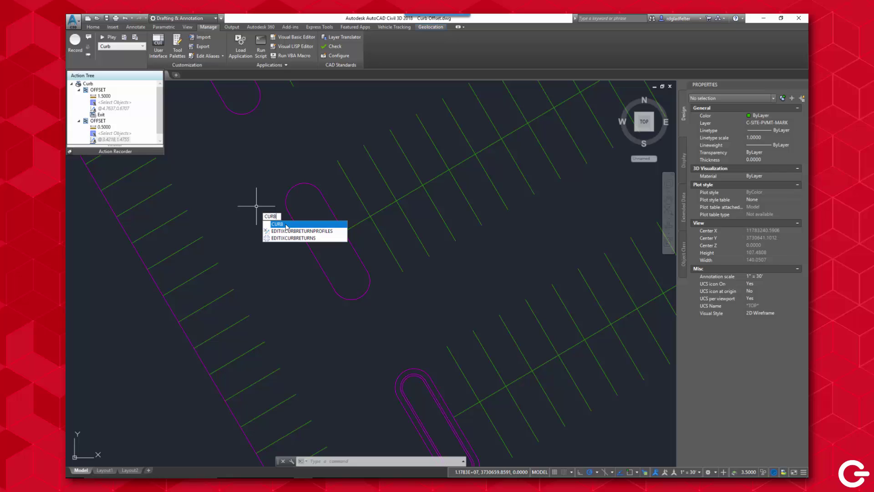
{"action": "left_click", "coordinate": [287, 224]}
{"action": "scroll", "coordinate": [309, 223], "scroll_direction": "up", "scroll_amount": 4}
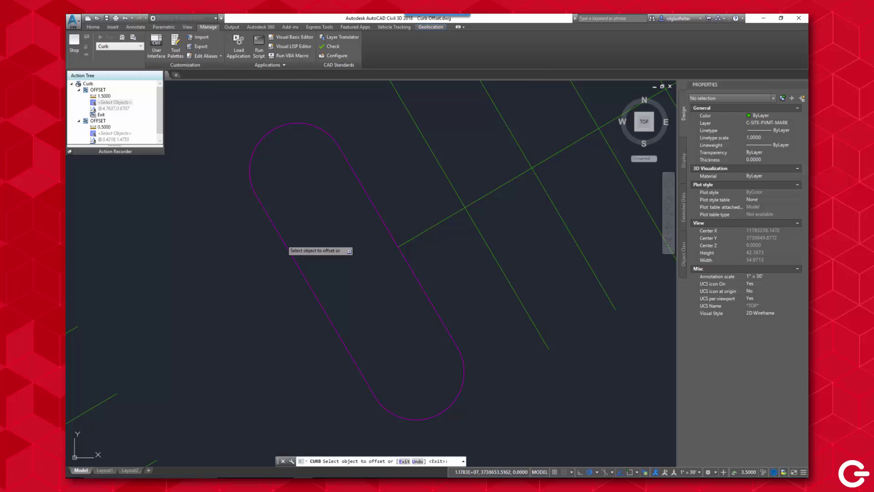
{"action": "scroll", "coordinate": [311, 222], "scroll_direction": "down", "scroll_amount": 4}
{"action": "left_click", "coordinate": [299, 229]}
{"action": "left_click", "coordinate": [307, 230]}
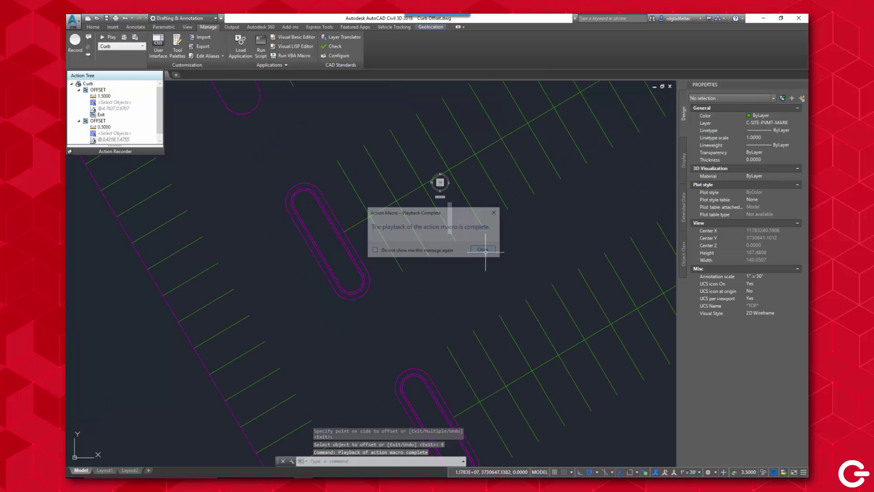
{"action": "left_click", "coordinate": [482, 249]}
{"action": "scroll", "coordinate": [544, 228], "scroll_direction": "down", "scroll_amount": 3}
{"action": "scroll", "coordinate": [406, 250], "scroll_direction": "up", "scroll_amount": 2}
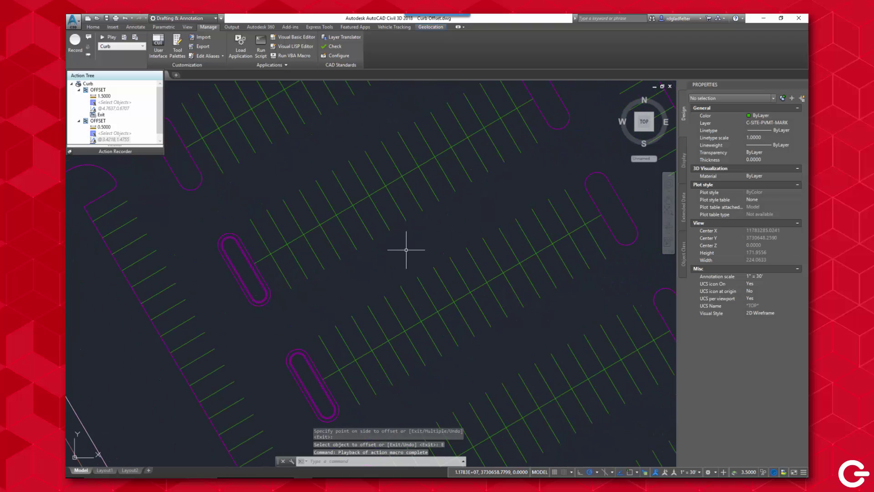